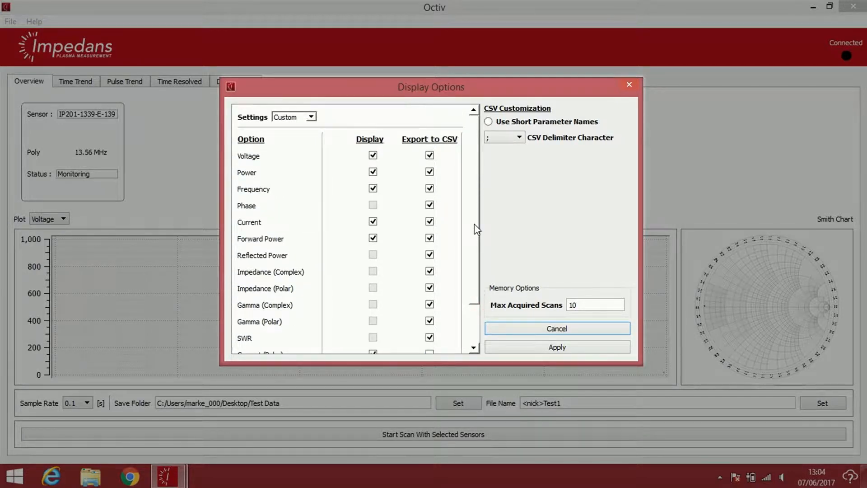
Choose the semicolon as the CSV delimiter character and apply the display options
click(488, 122)
click(518, 138)
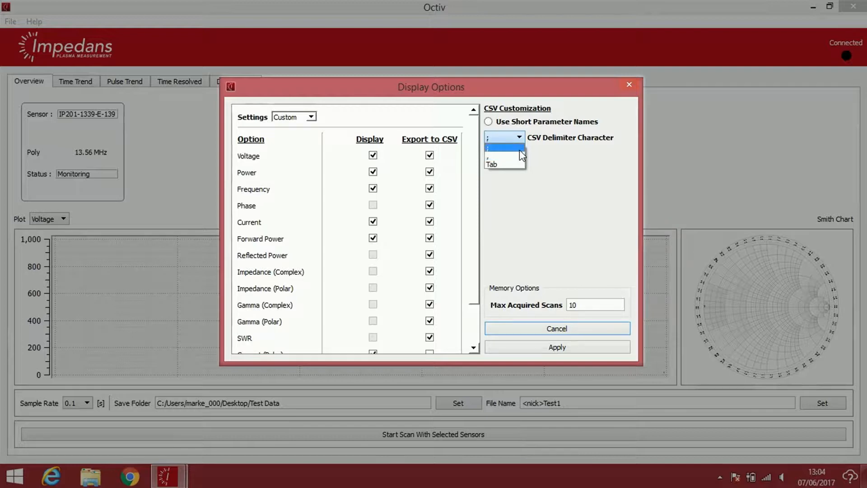
click(519, 150)
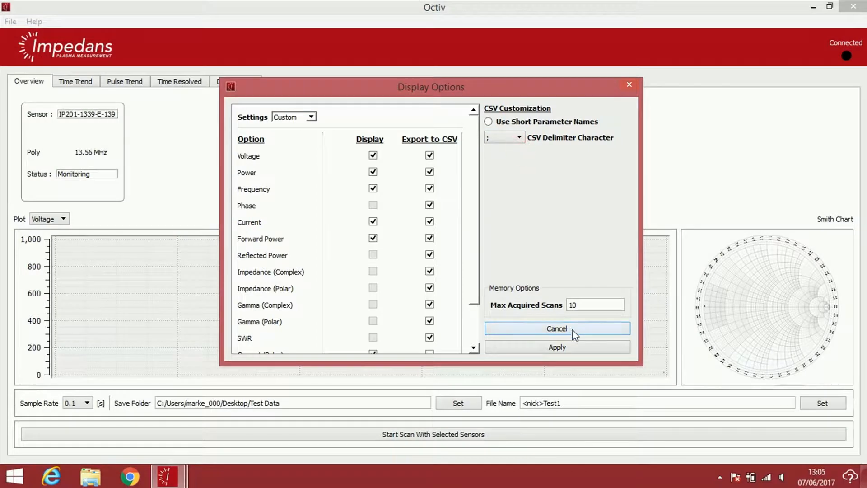
click(591, 351)
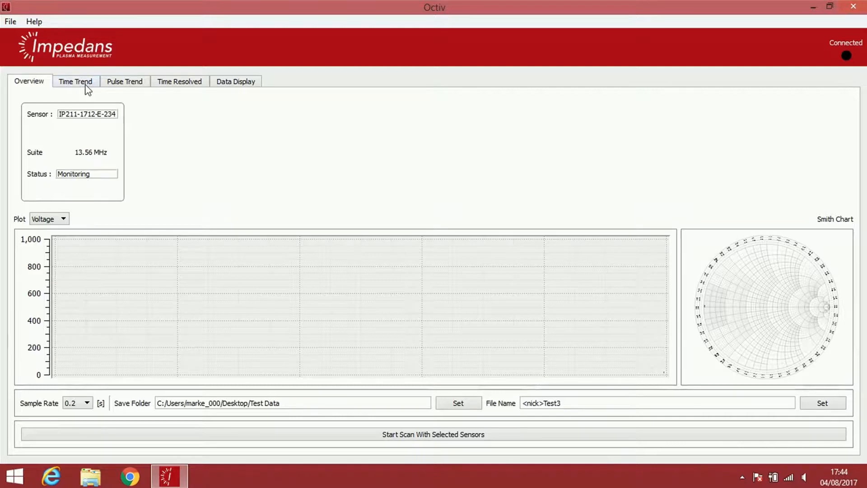
In the Time Trend sensor configuration, set the number of harmonics to 8 for both 13.56 MHz and 02.00 MHz
click(87, 88)
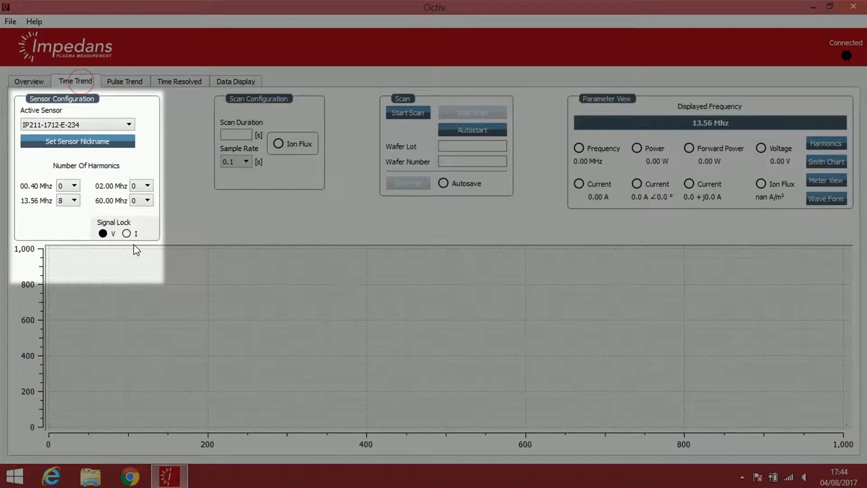
click(75, 201)
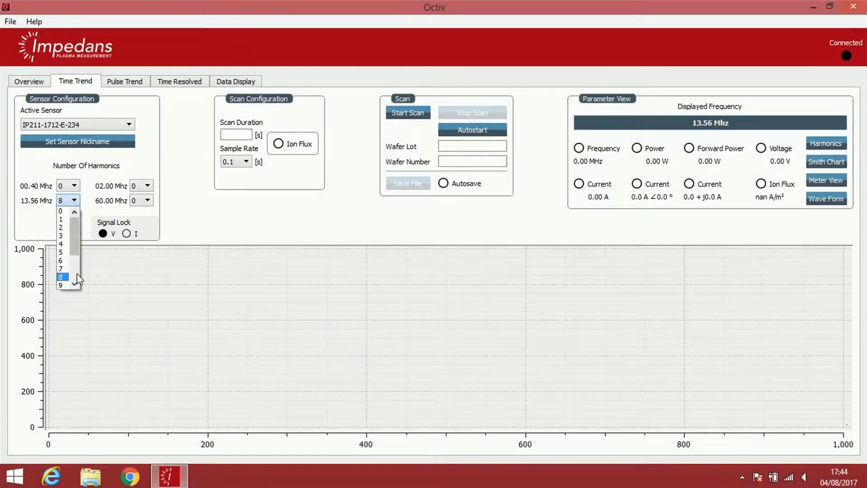
click(63, 276)
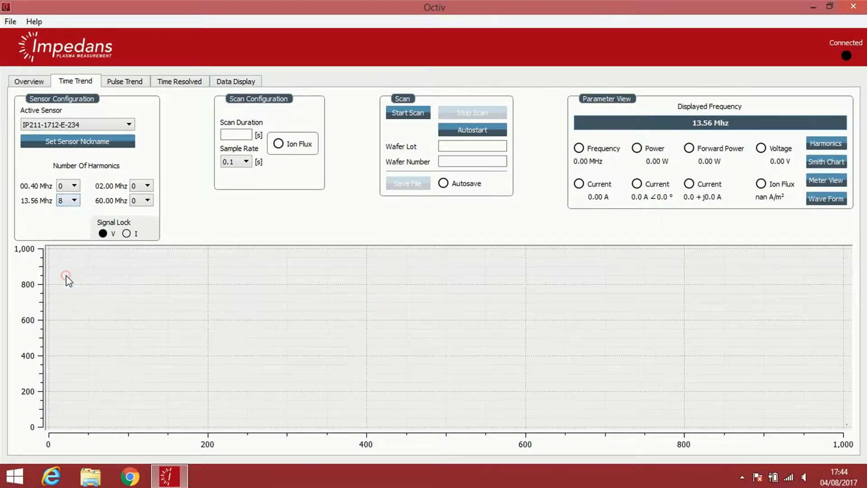
click(146, 186)
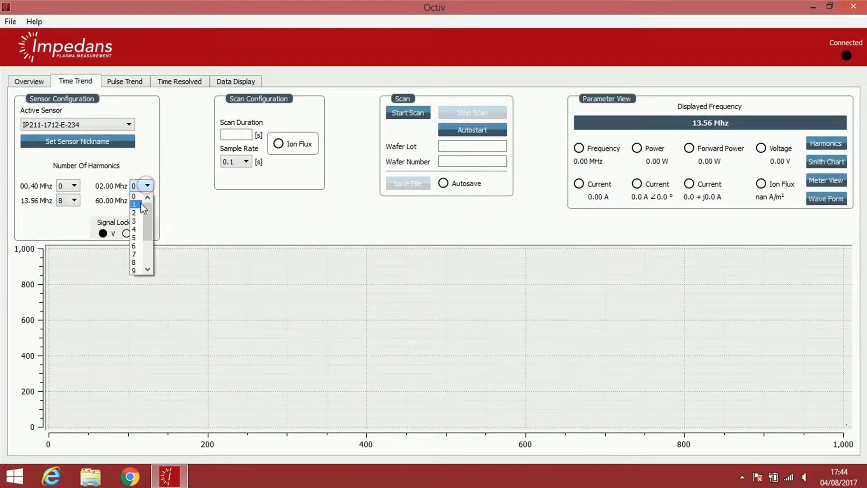
click(135, 263)
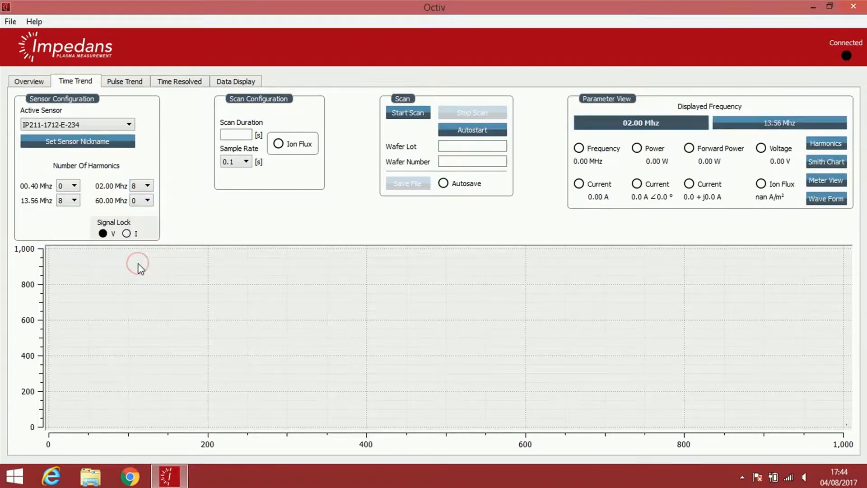
In the Overview, set the autosave folder to Test Data on the Desktop
click(30, 83)
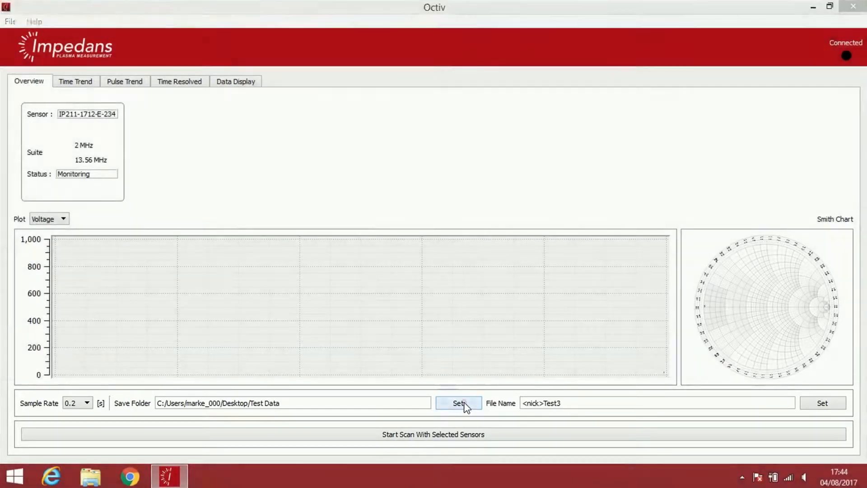
click(465, 405)
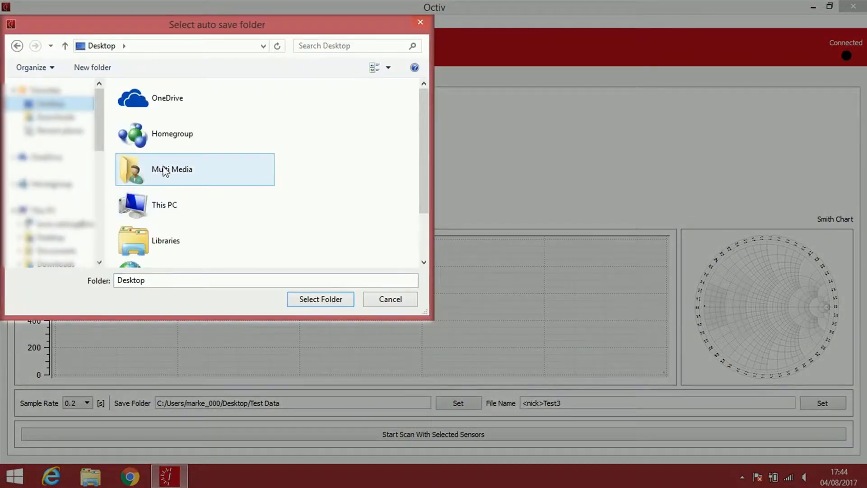
drag(418, 174, 415, 228)
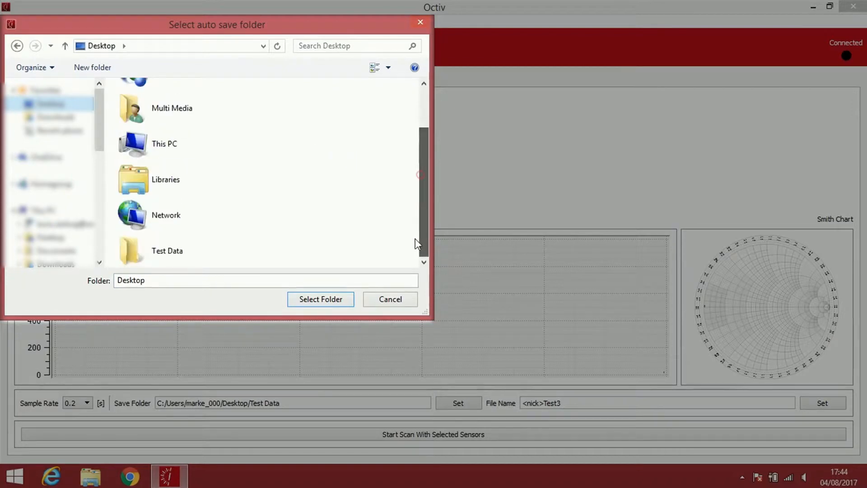
click(220, 250)
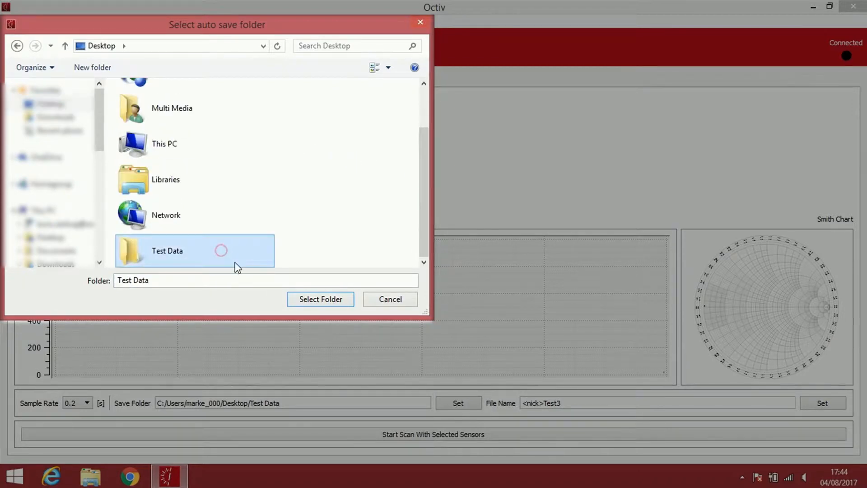
click(309, 300)
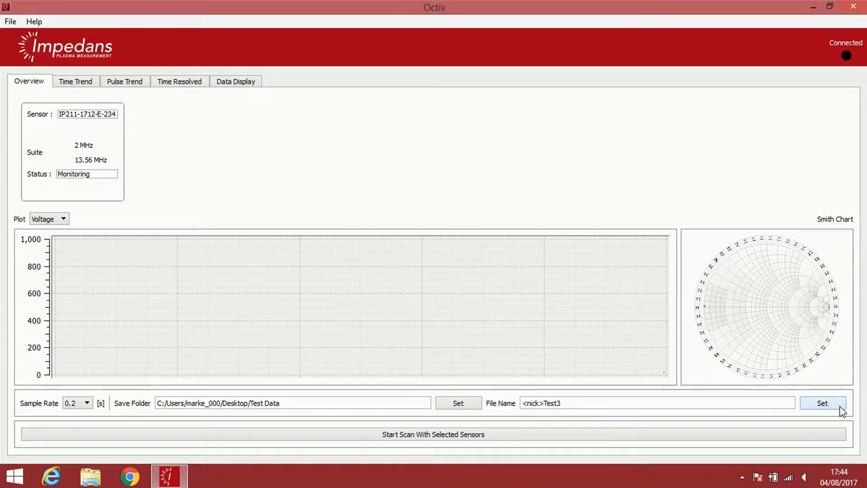
Set the autosave file name to <nick>Test1<fulldate>040817, using the Full Date placeholder
click(839, 406)
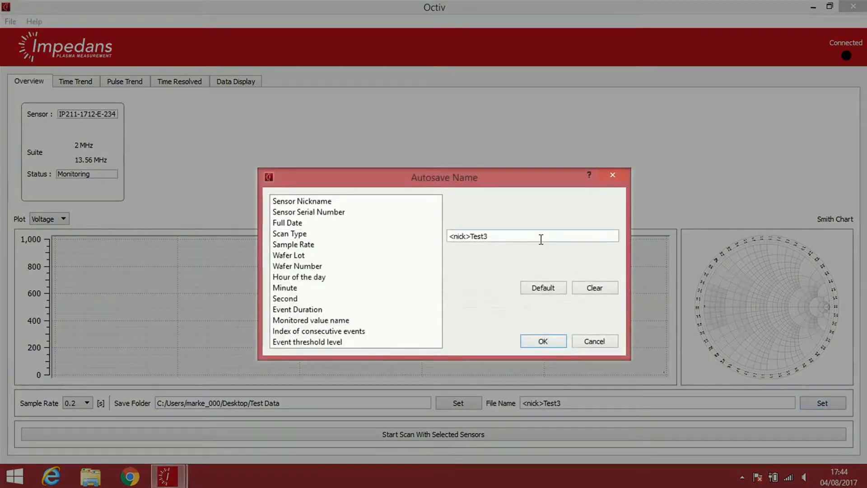
key(BackSpace)
click(302, 224)
click(303, 229)
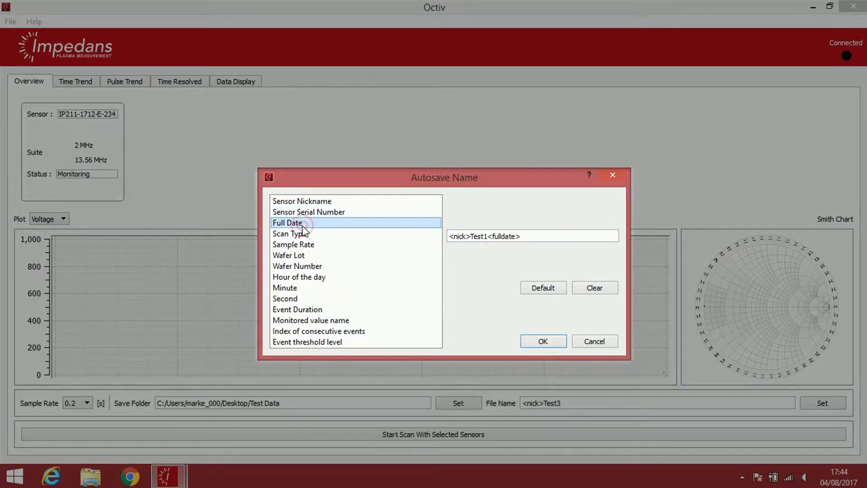
click(543, 238)
text(040817)
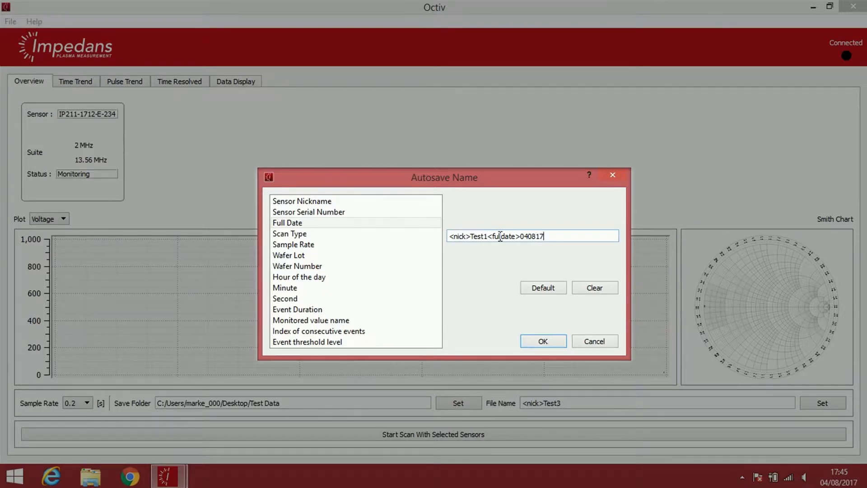
click(544, 341)
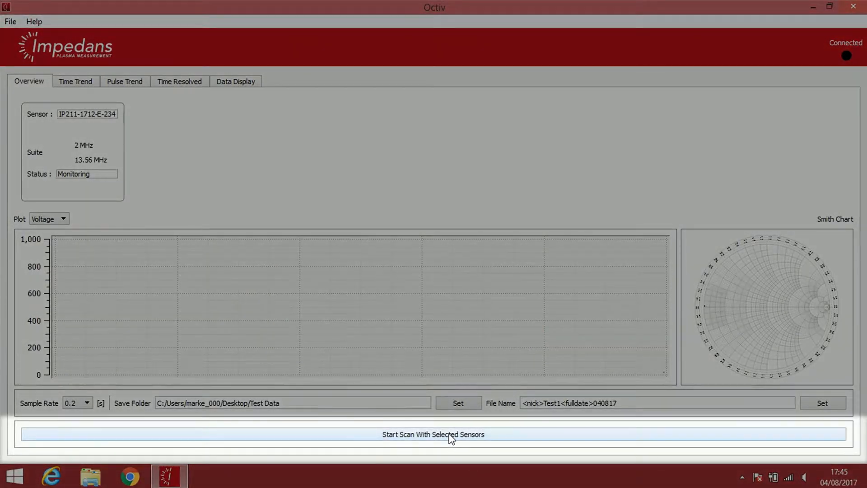
Run and stop a scan with the selected sensors, and open the Test Data folder on the desktop
click(450, 434)
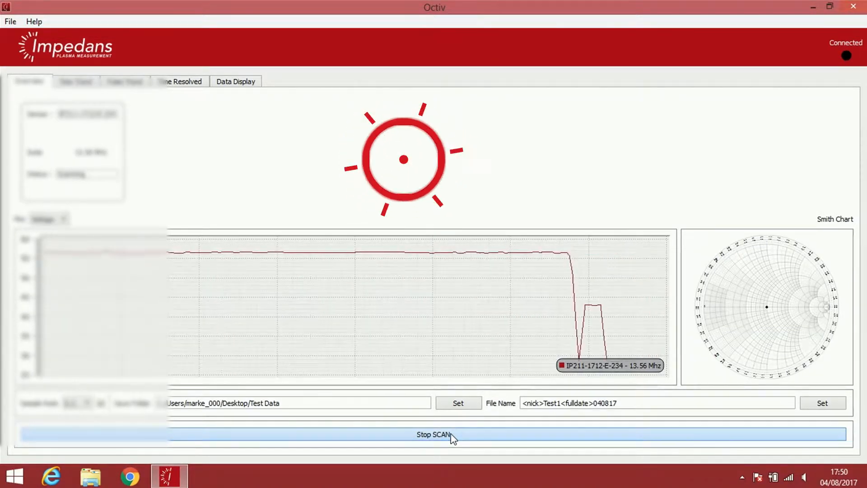
click(452, 435)
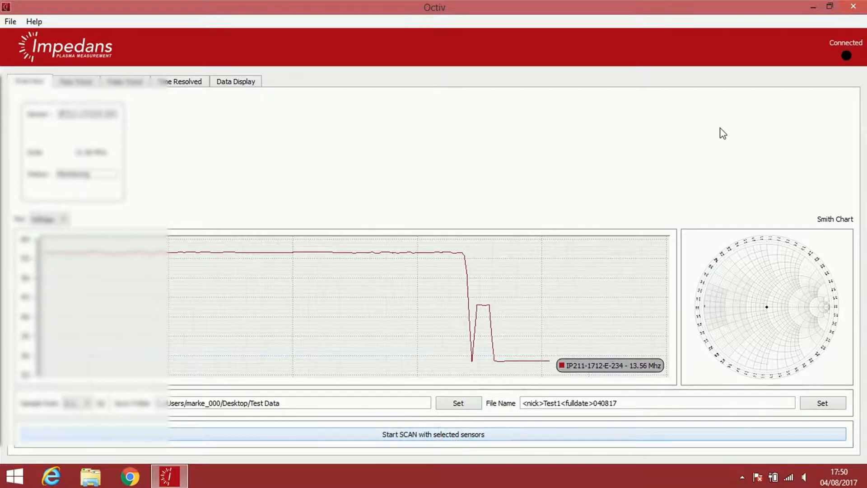
click(813, 8)
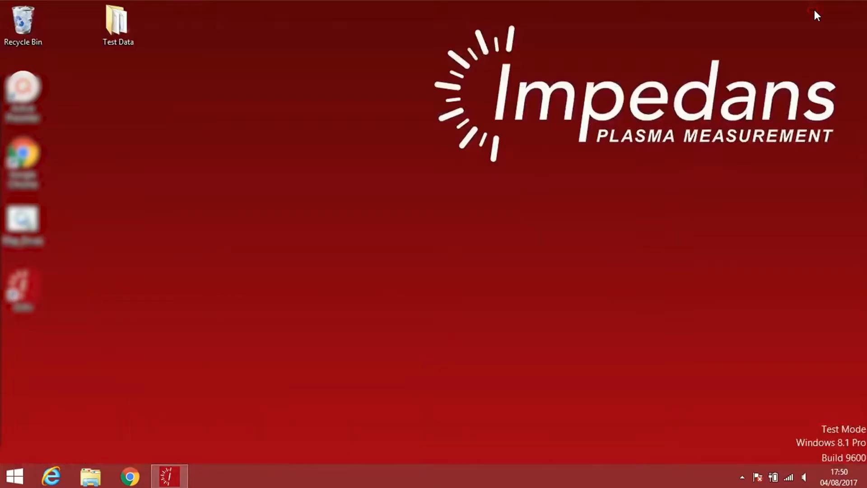
double_click(129, 15)
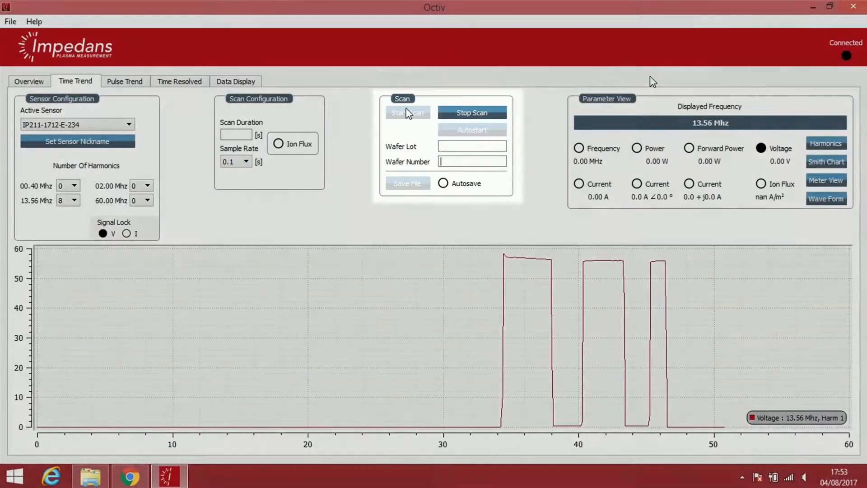
Stop the running Time Trend scan and save it as a .dat file named Test2 in the Desktop's Test Data folder
click(497, 112)
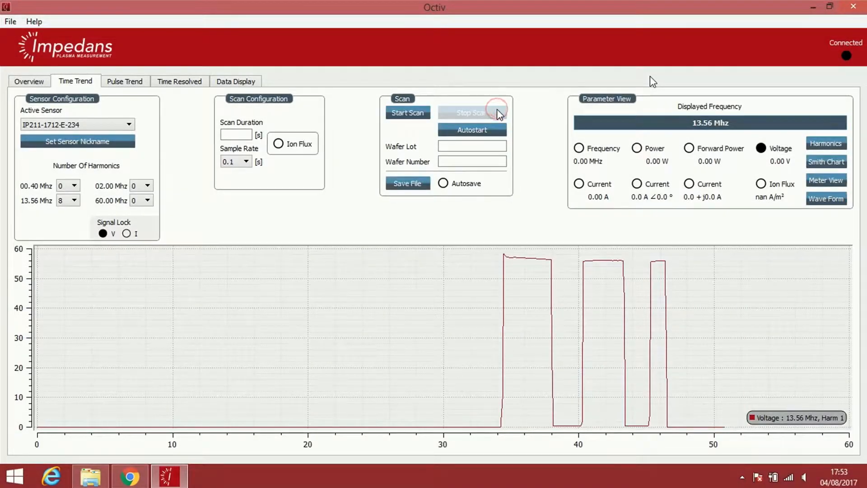
click(406, 183)
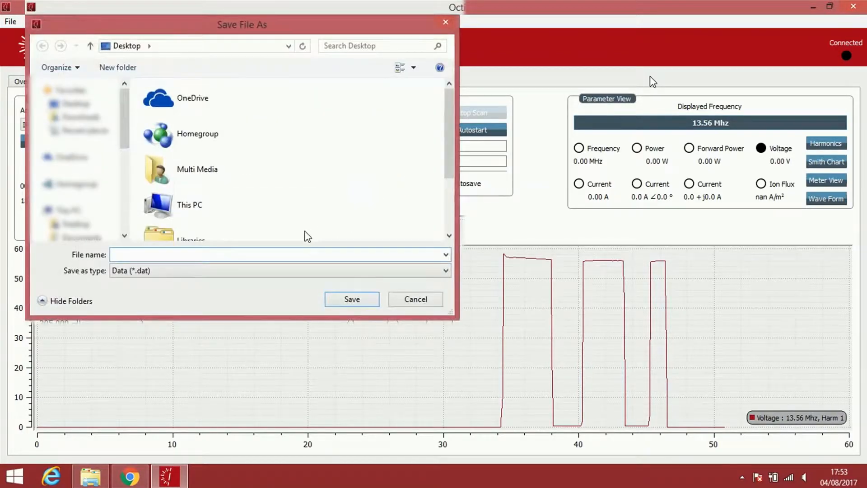
text(Test2)
double_click(221, 168)
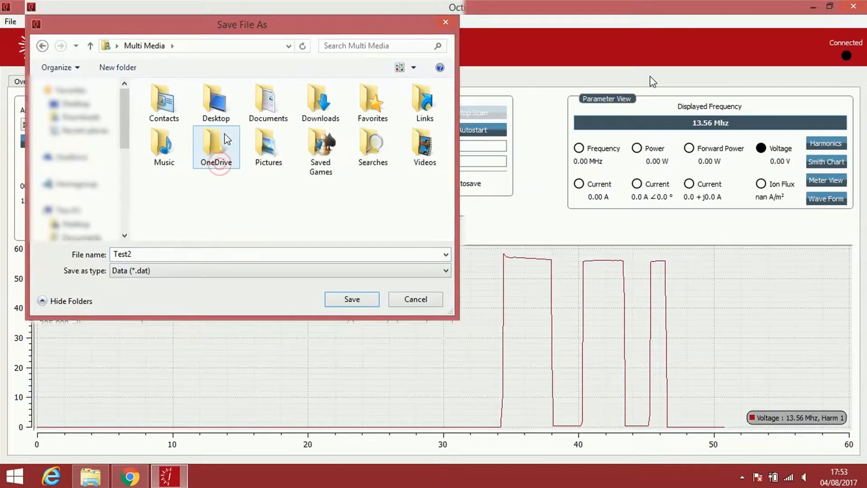
double_click(217, 103)
click(162, 109)
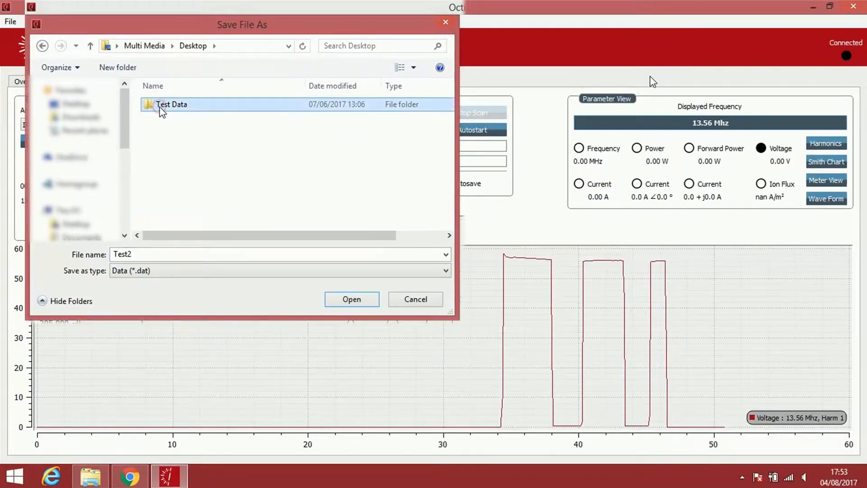
click(359, 299)
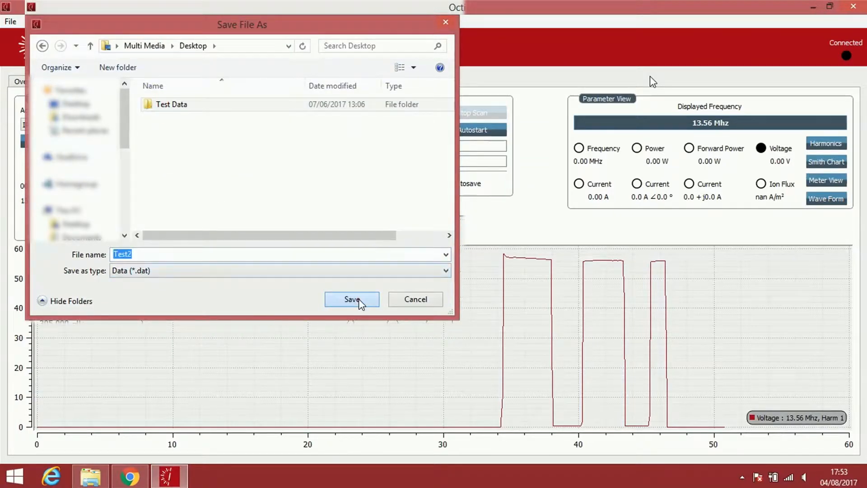
click(359, 299)
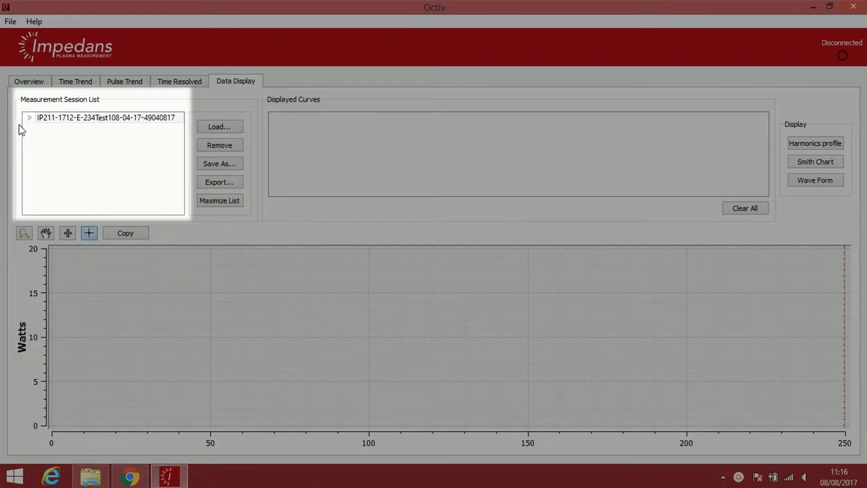
Plot the Power curve at 13.56 MHz from the loaded measurement session, and collapse the session's tree
click(28, 118)
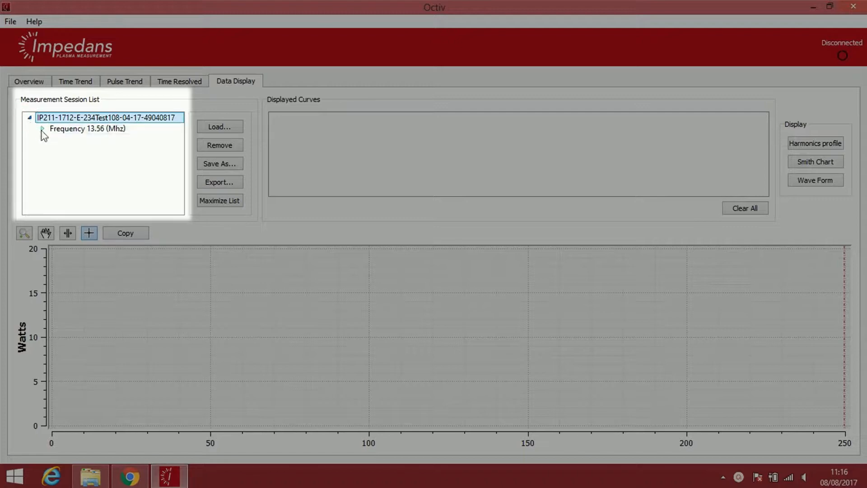
click(42, 130)
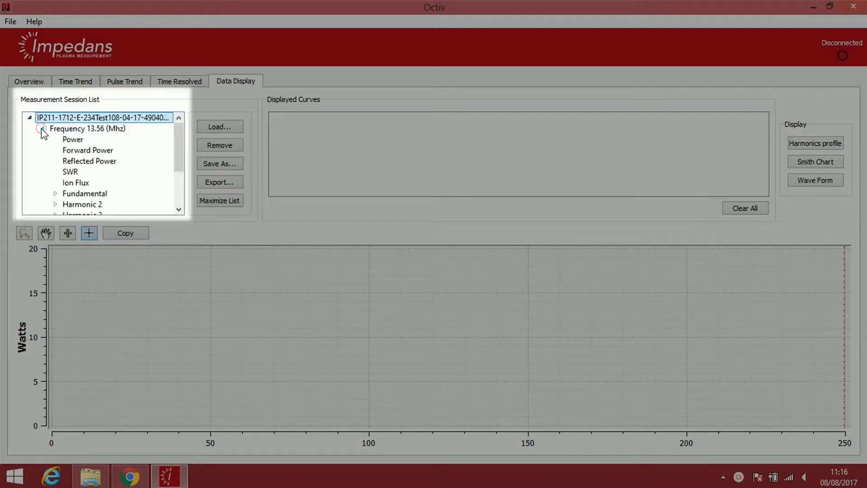
double_click(64, 142)
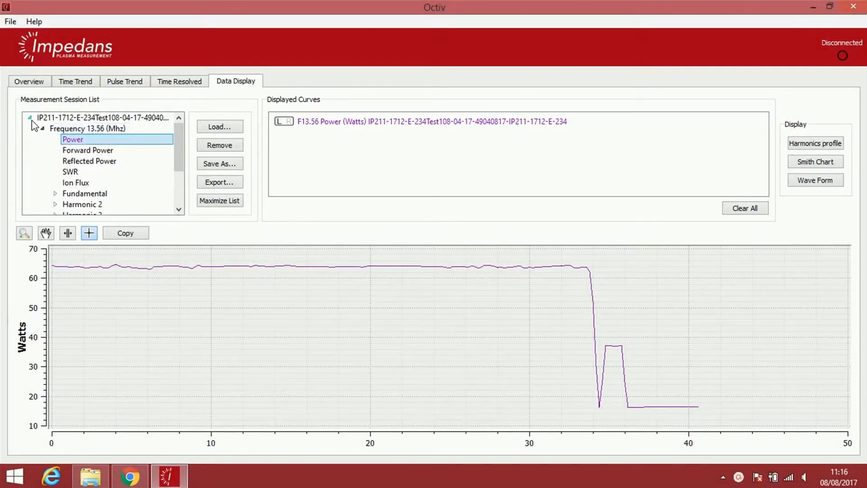
click(30, 118)
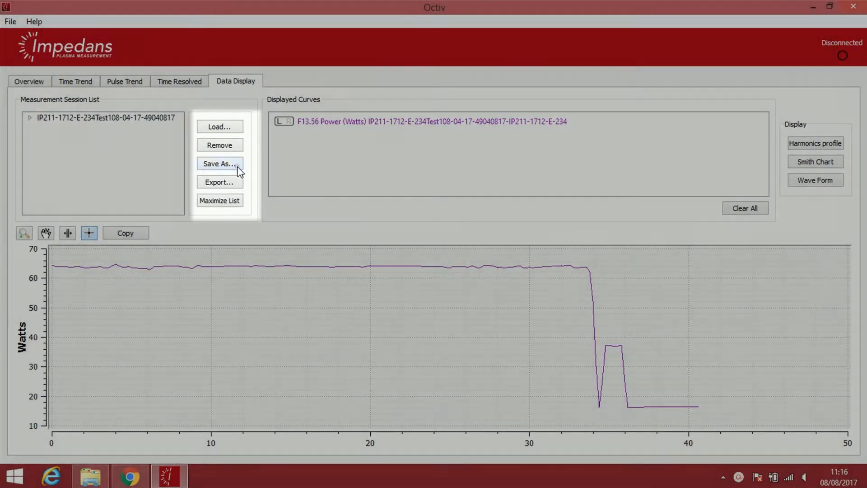
View the Save File As and CSV export dialogs for the measurement session, closing each without saving
click(237, 168)
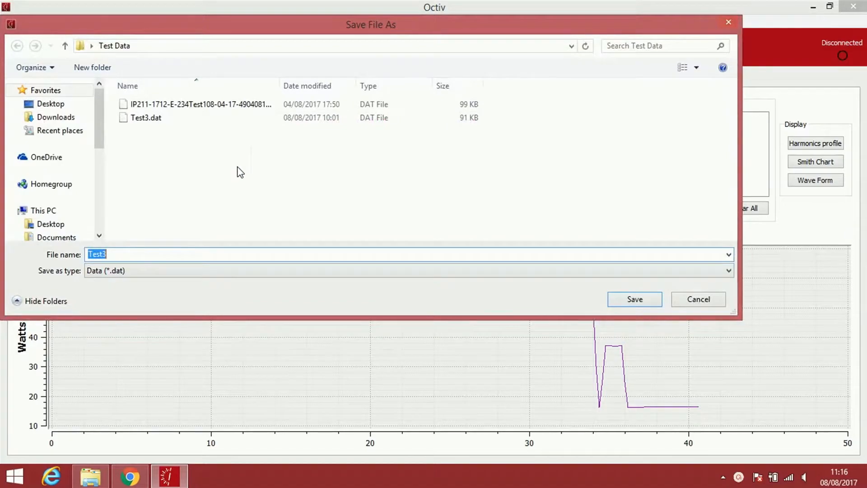
click(716, 297)
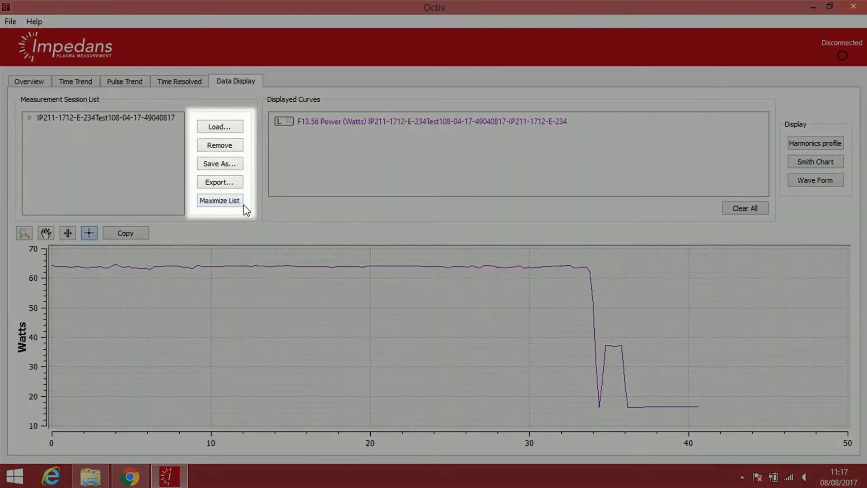
click(235, 185)
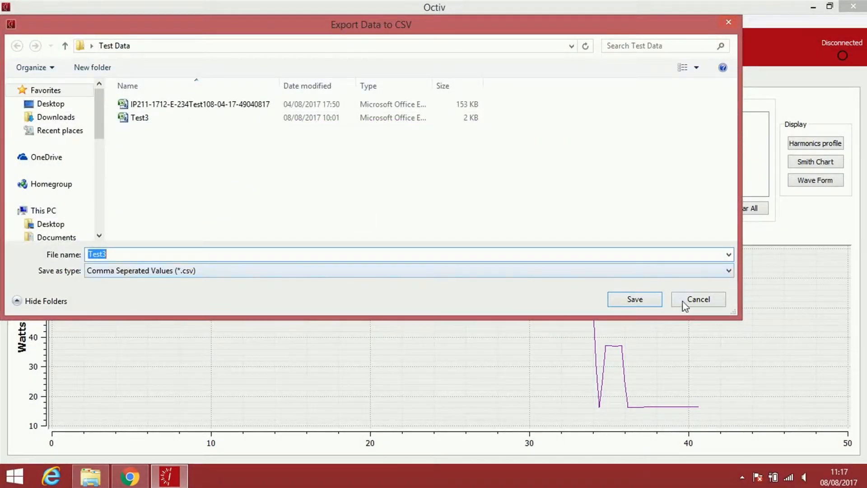
click(695, 299)
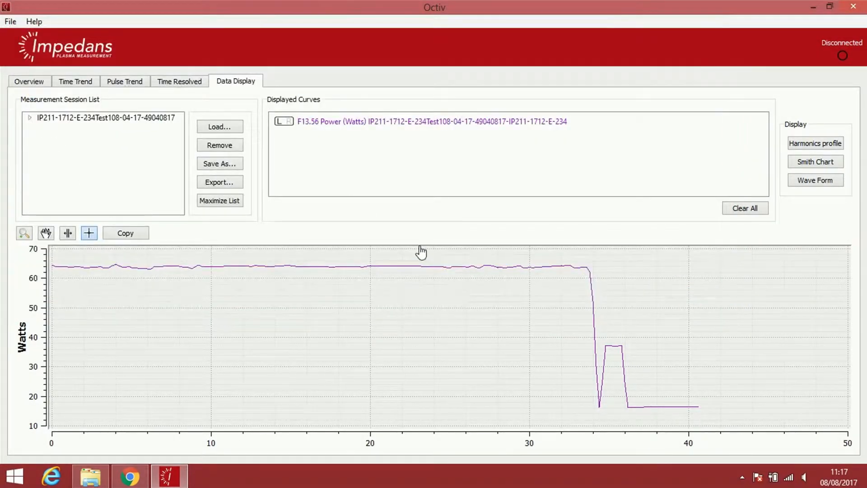
Load the measurement file IP211-1531-E-157_1.dat and plot its Power curve at 13.56 MHz
click(235, 127)
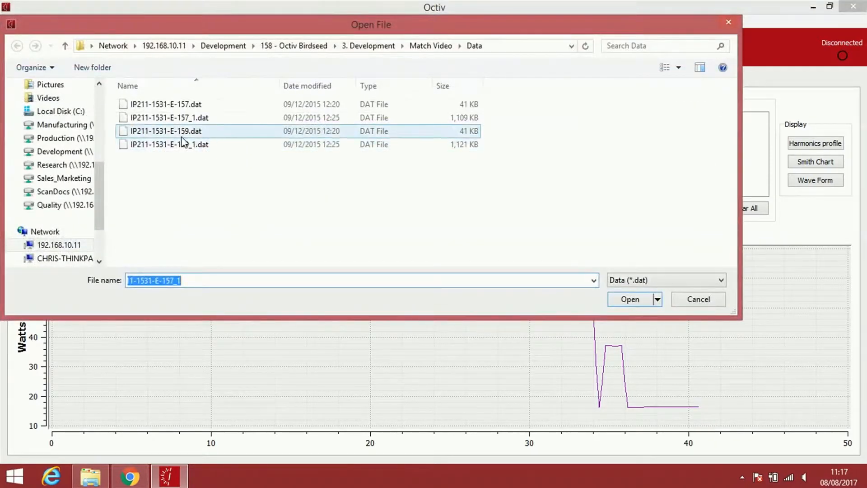
click(176, 119)
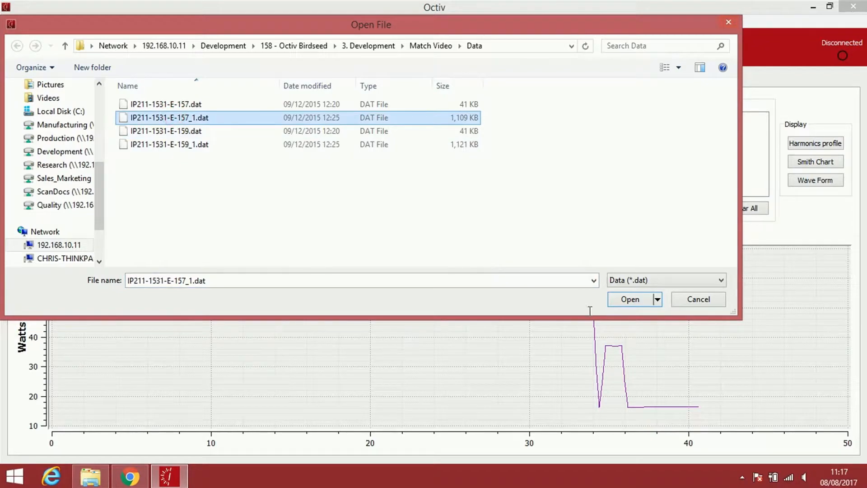
click(631, 299)
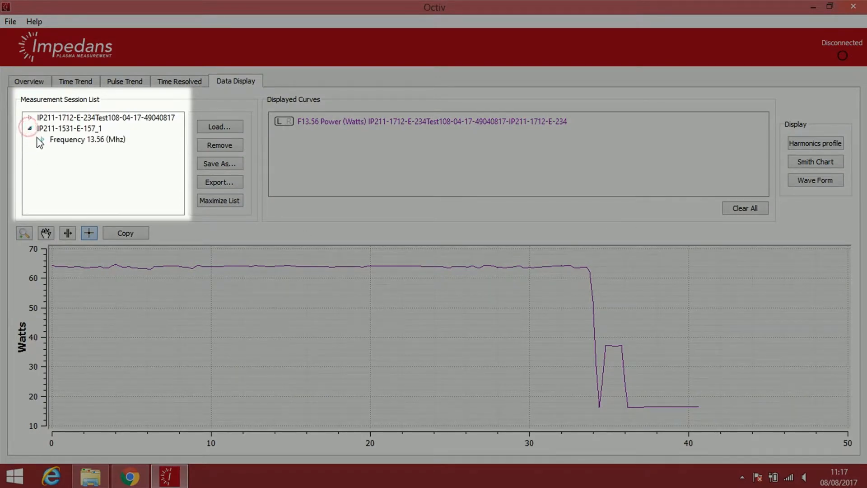
click(42, 139)
double_click(64, 150)
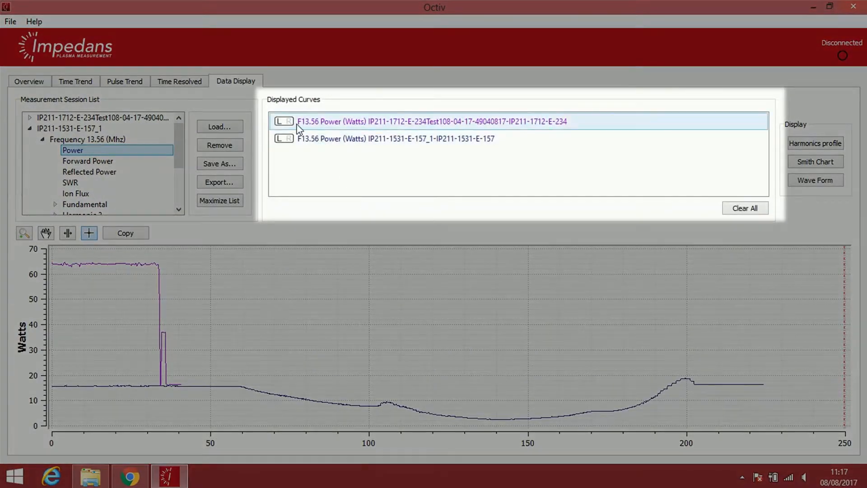
Switch the IP211-1712-E-234 Power curve to the right axis and back to the left, and remove that curve
click(290, 121)
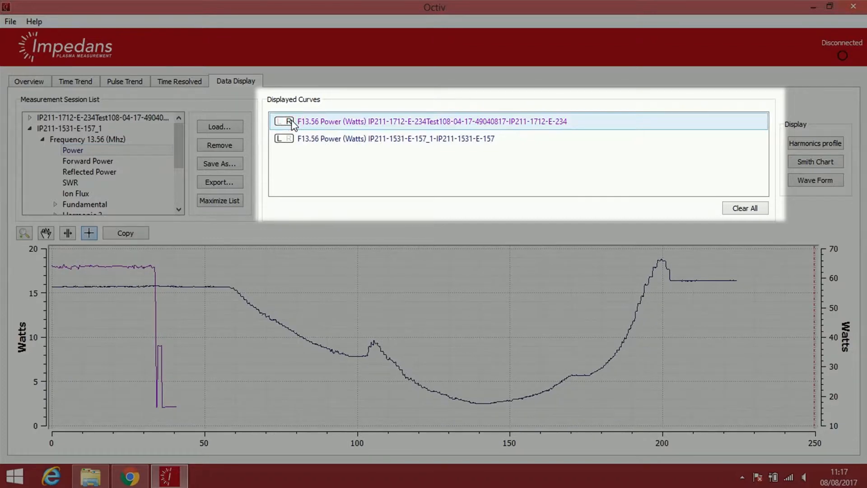
click(280, 122)
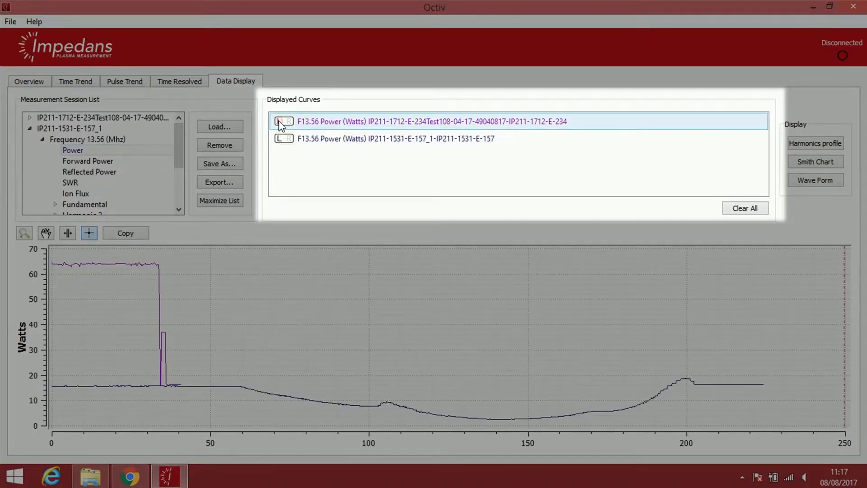
click(427, 130)
right_click(427, 131)
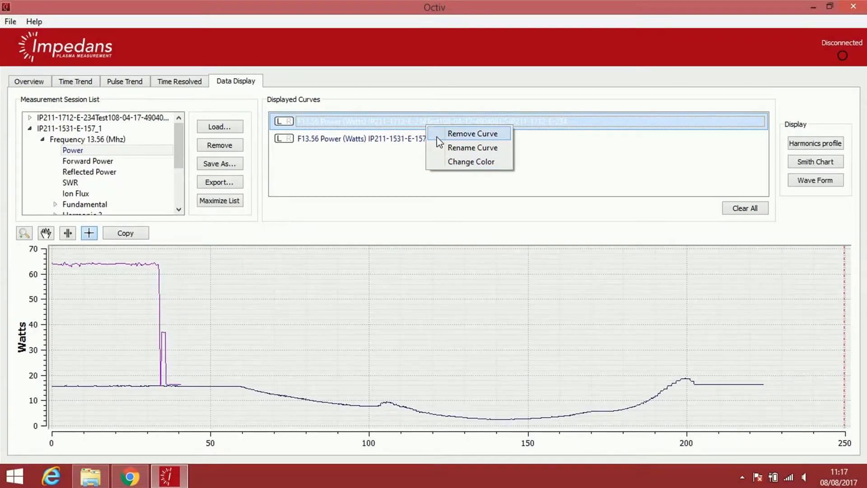
click(451, 134)
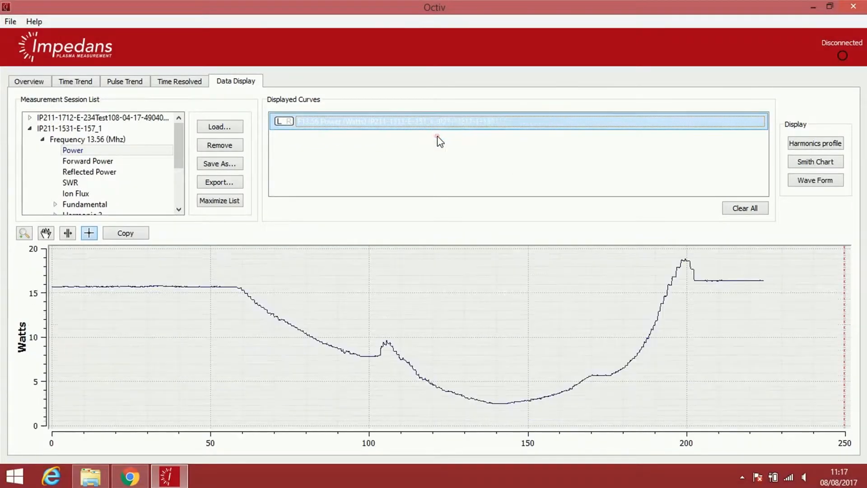
Change the color of the remaining IP211-1531-E-157_1 Power curve to red (#ff0000)
right_click(394, 120)
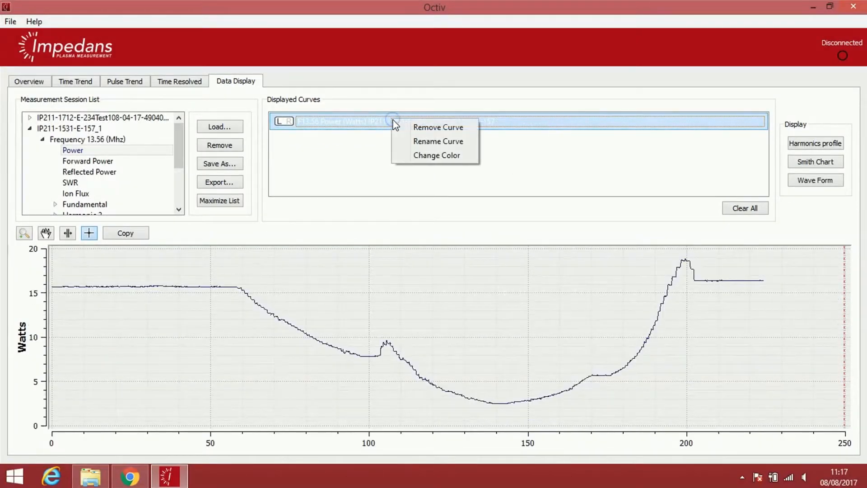
click(405, 157)
click(278, 186)
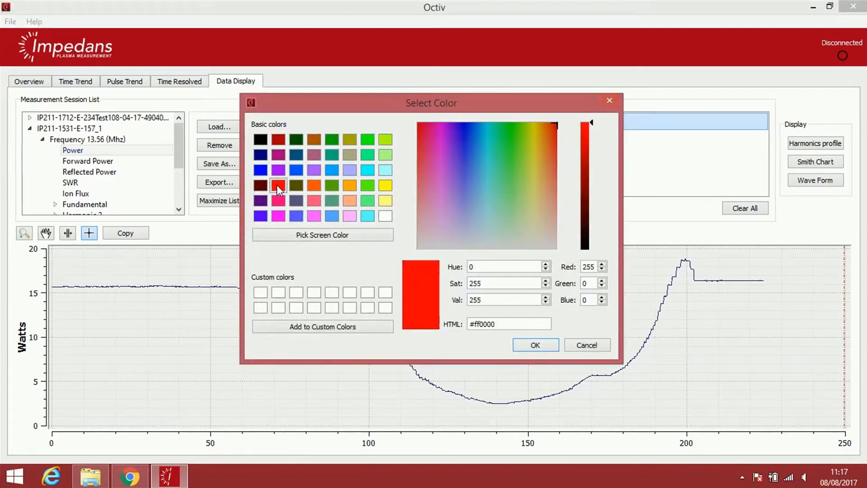
click(528, 346)
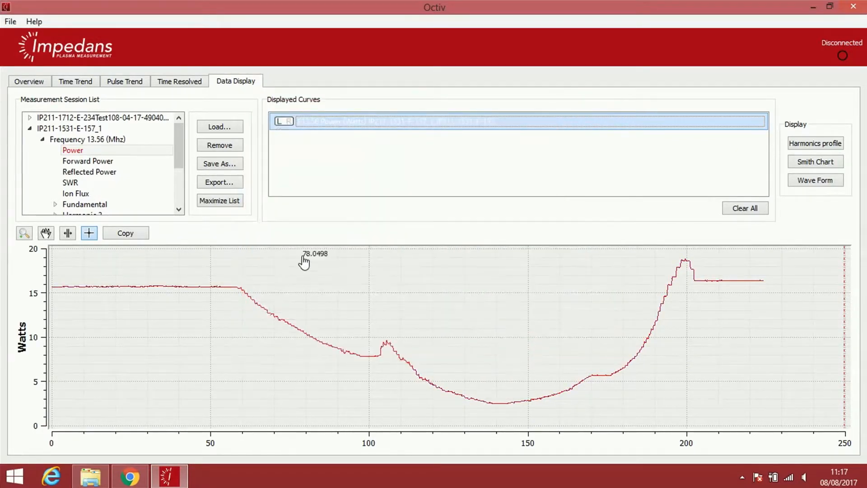
Maximize the session list and restore the large graph, and zoom in on the Power curve's peaks near 200 and 105 s
click(233, 200)
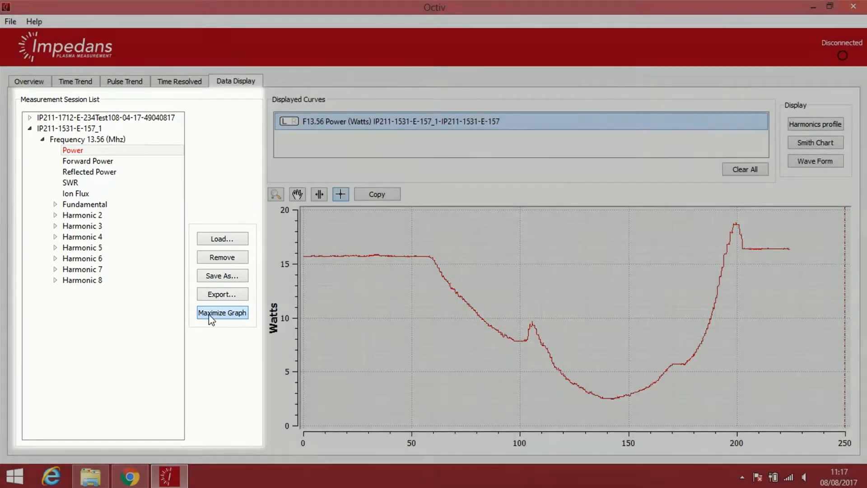
click(209, 314)
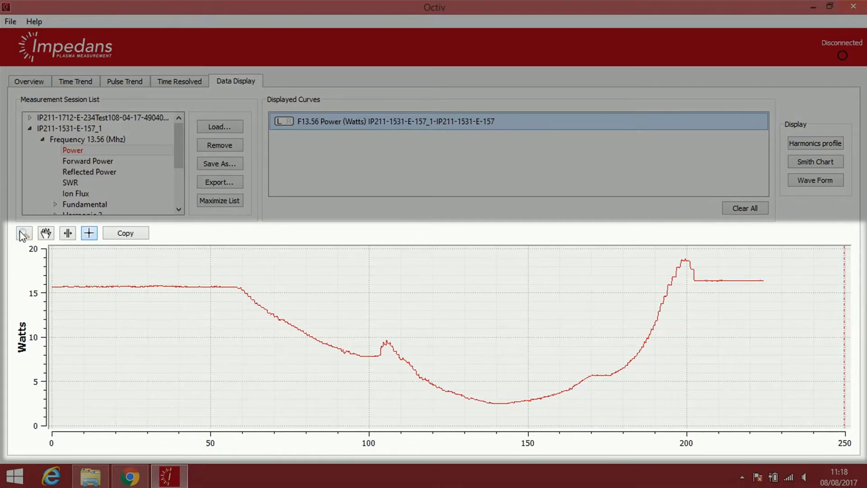
click(20, 232)
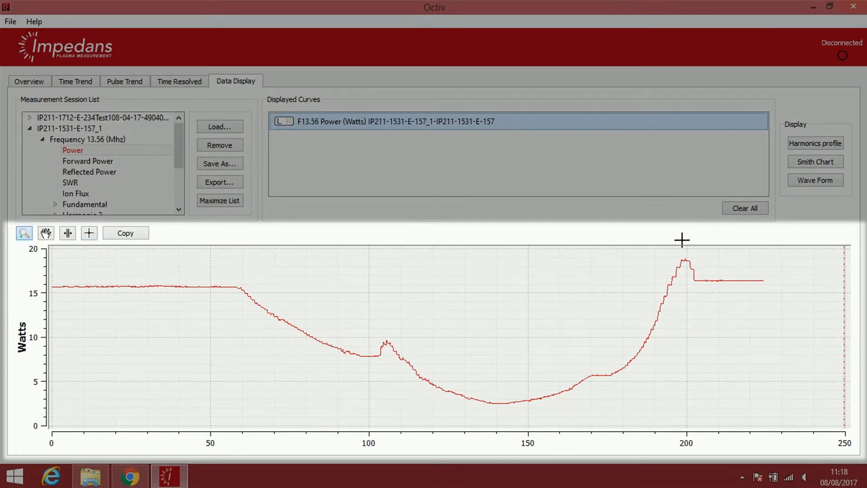
drag(659, 253, 701, 295)
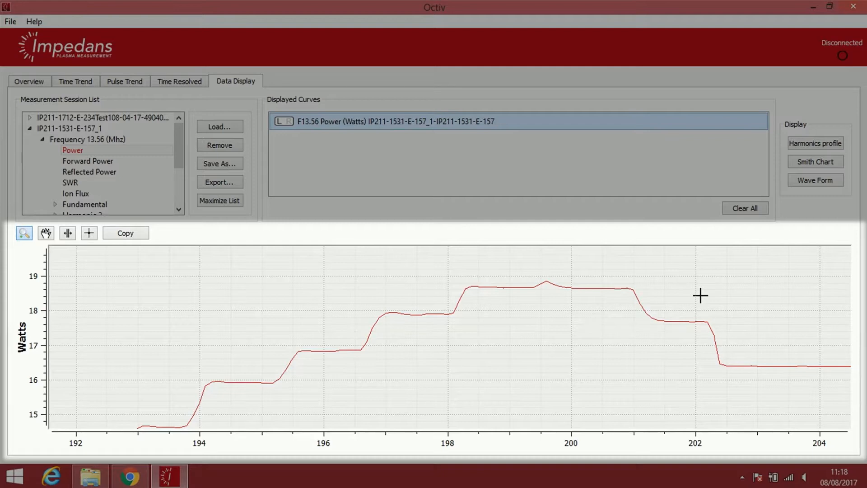
right_click(700, 295)
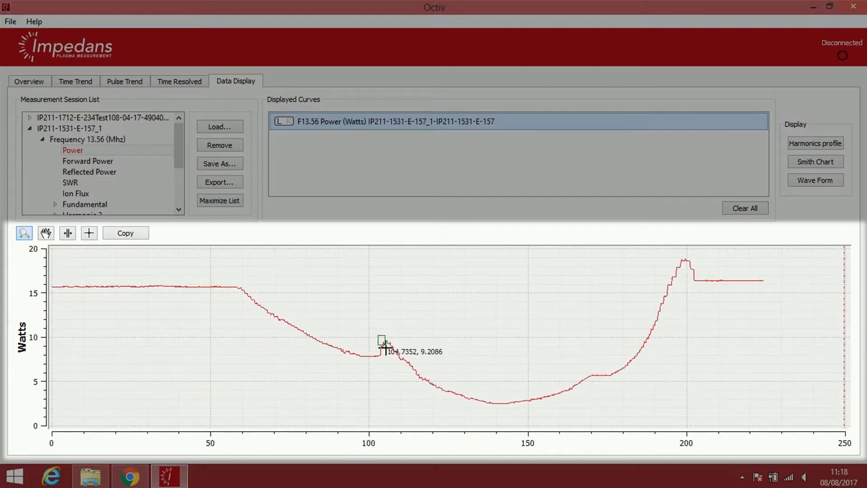
drag(384, 343, 400, 367)
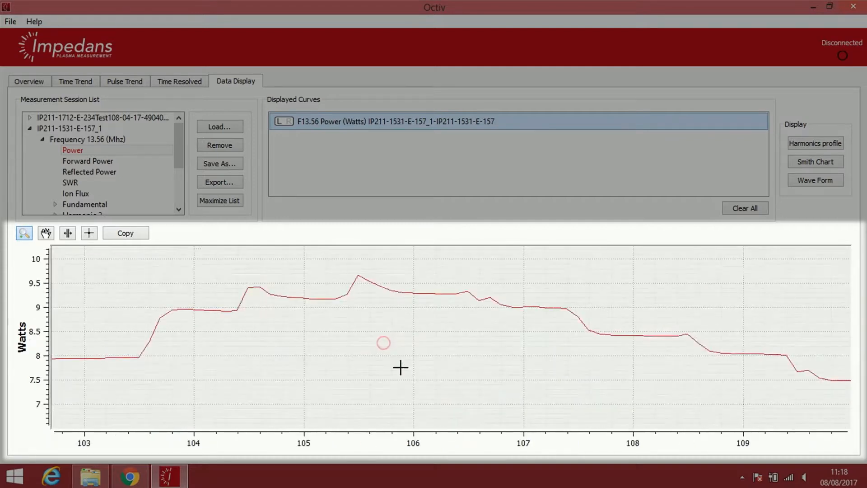
Pan along the zoomed Power curve past about 111 s, and restore the full graph view
click(46, 234)
drag(523, 294, 296, 299)
drag(621, 331, 346, 324)
drag(586, 329, 314, 308)
drag(465, 342, 313, 315)
click(24, 234)
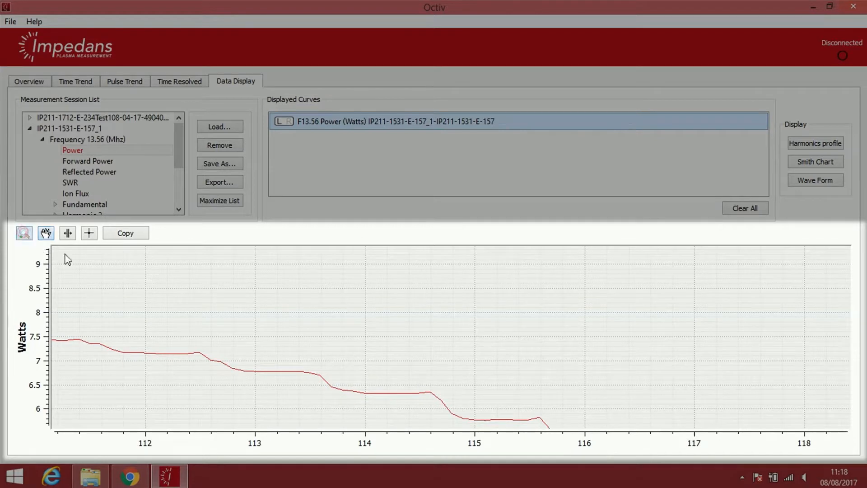
click(152, 294)
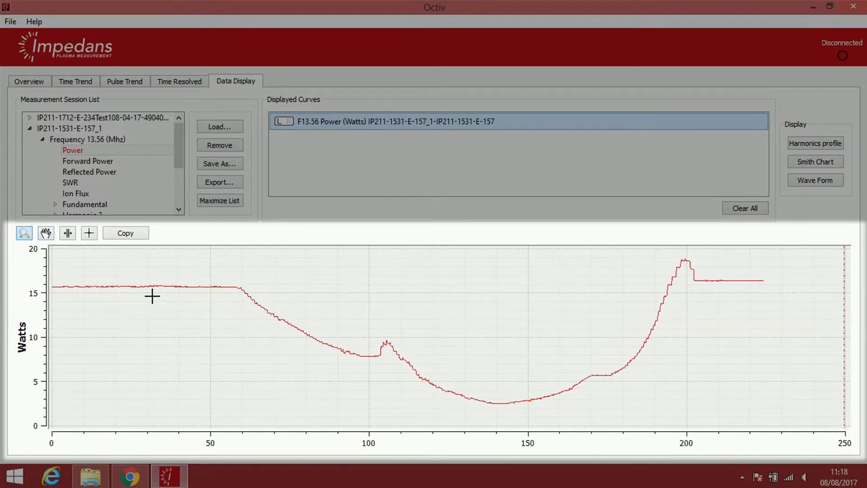
Select the interval from about 99 s to 120 s on the Power graph and view its CSV export dialog, closing it without saving
click(67, 233)
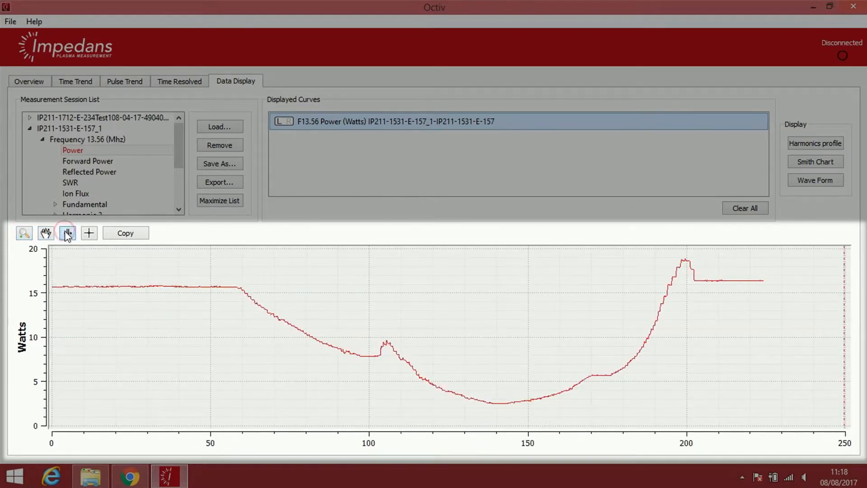
click(366, 318)
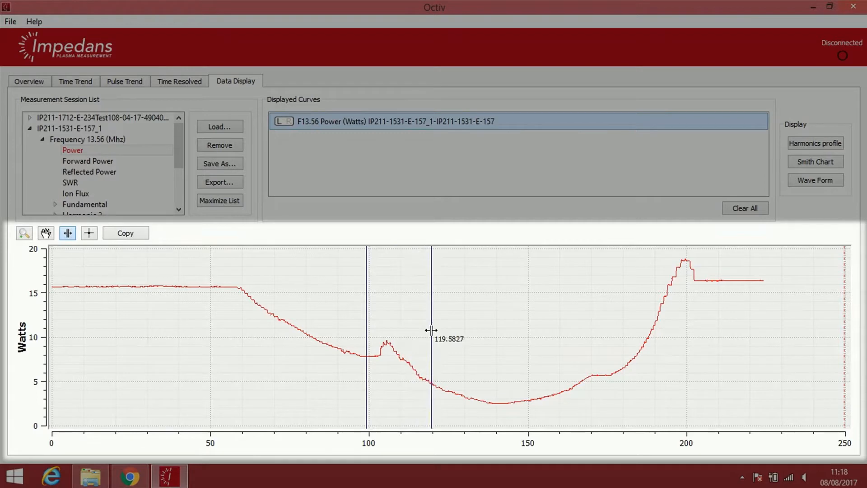
click(431, 330)
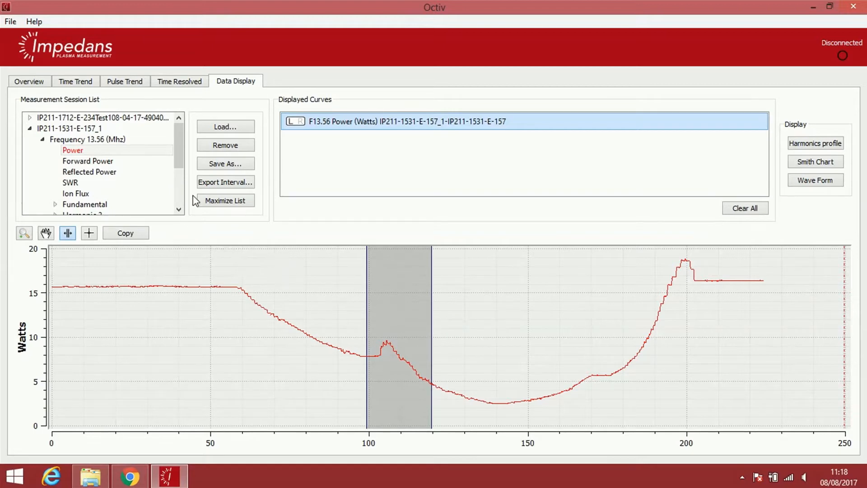
click(202, 183)
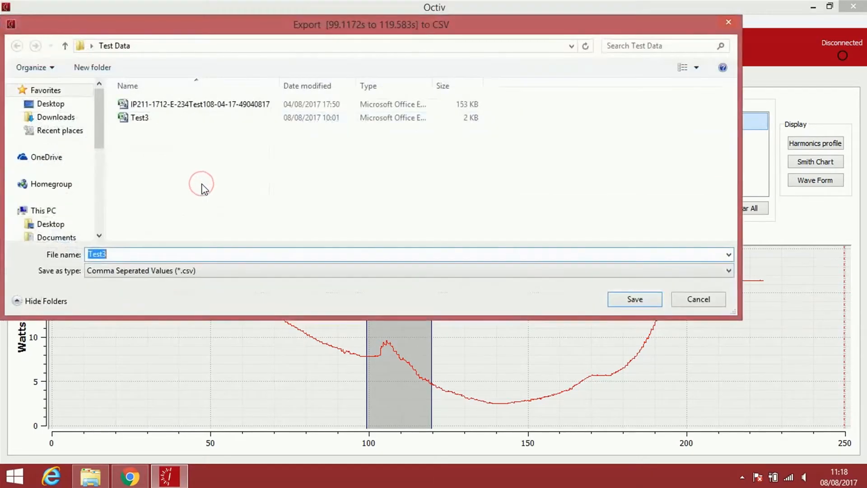
click(699, 301)
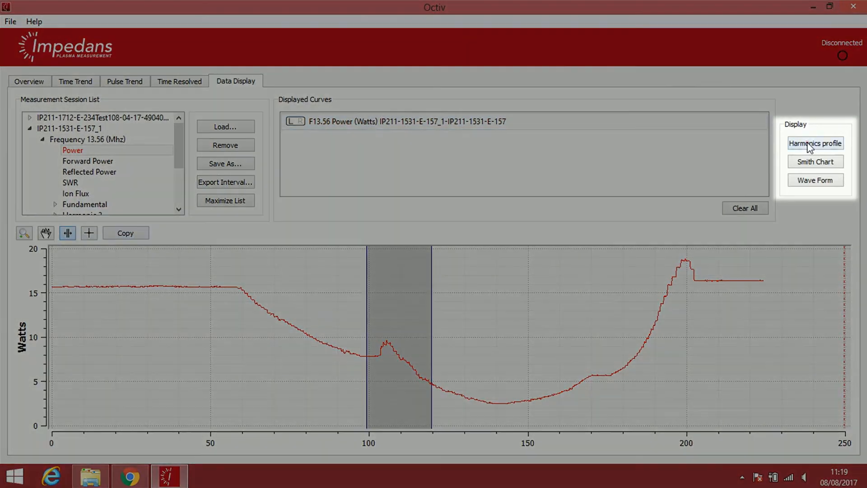
Display the Harmonics profile beside the Power graph and use the graph marker to inspect the harmonics along the curve
click(808, 144)
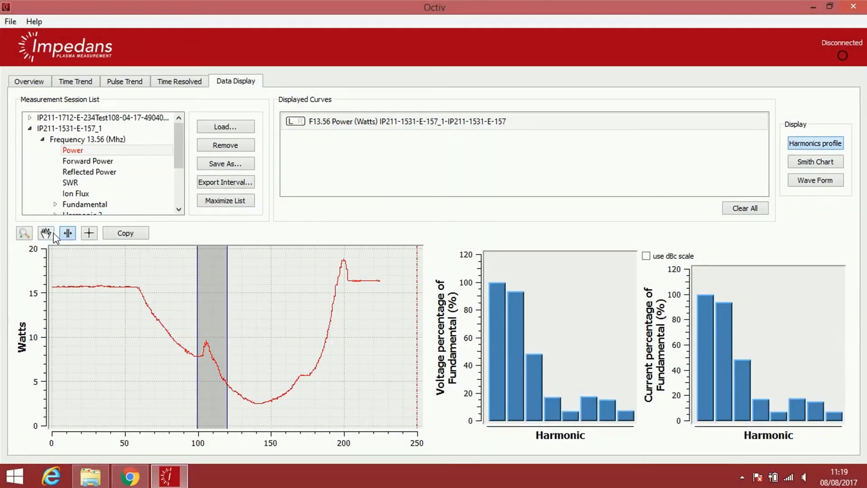
click(89, 234)
click(277, 333)
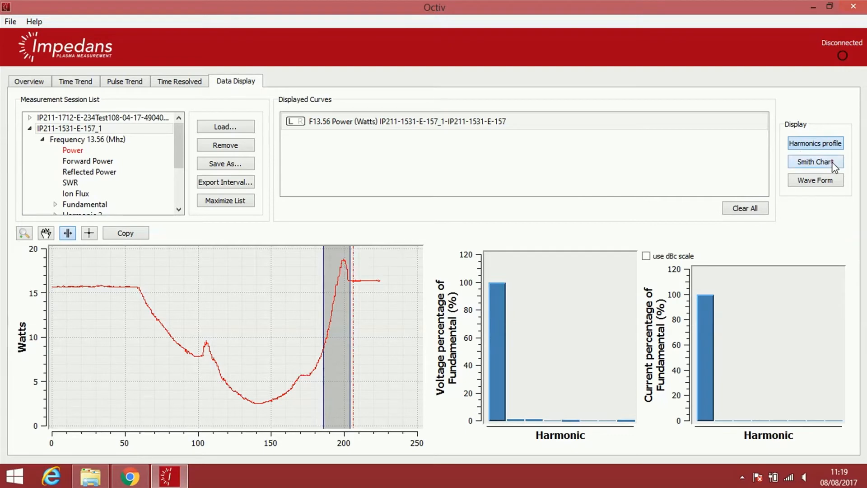
Examine the 13.56 MHz Smith Chart for several intervals of the Power curve, ending with about 46 to 206 s, and close the chart
click(832, 163)
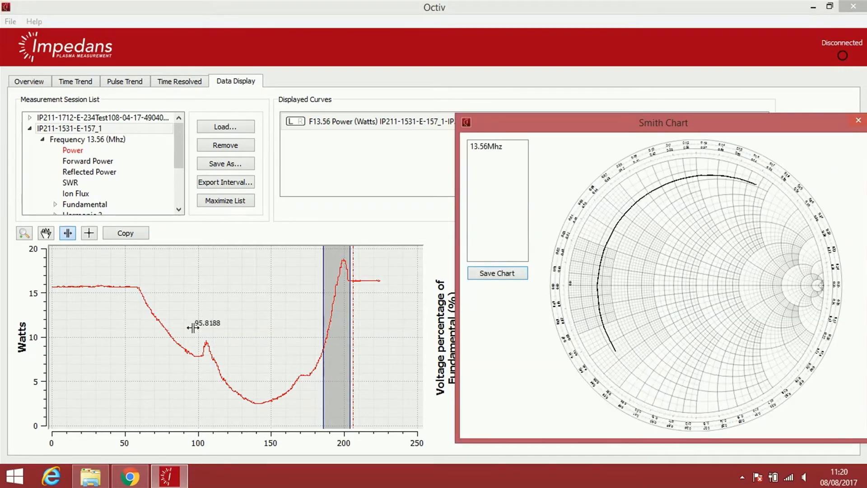
drag(195, 333, 218, 344)
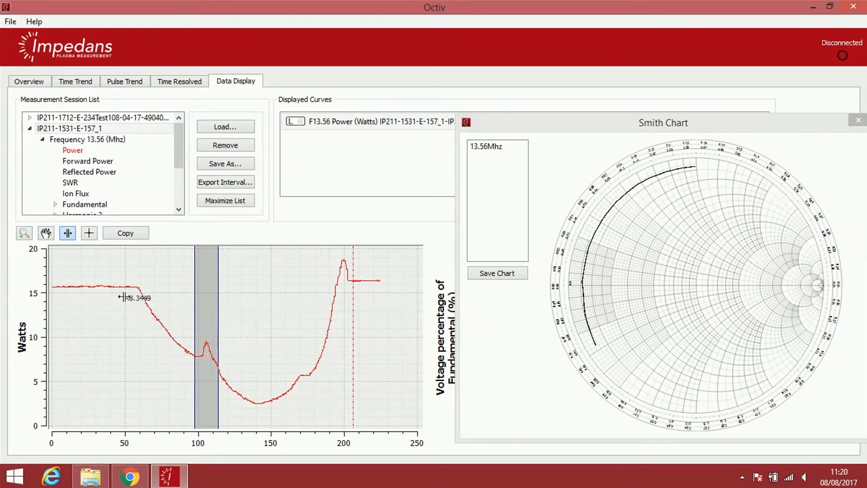
drag(121, 276, 146, 293)
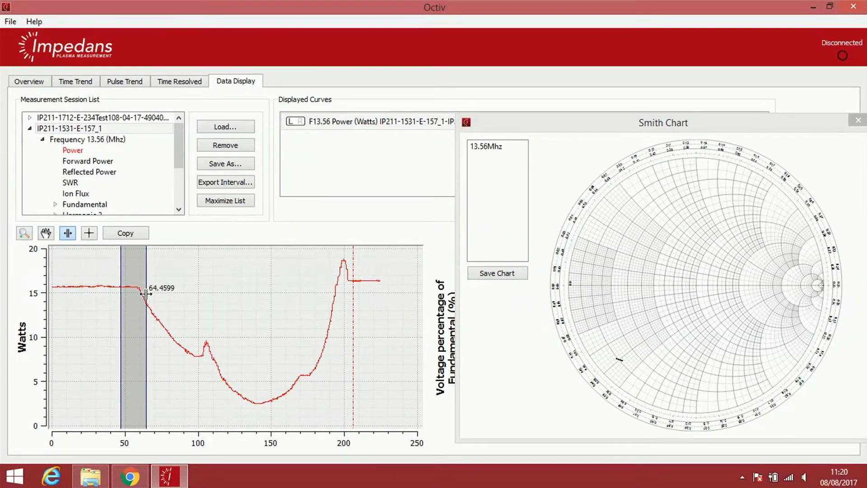
drag(327, 259, 354, 279)
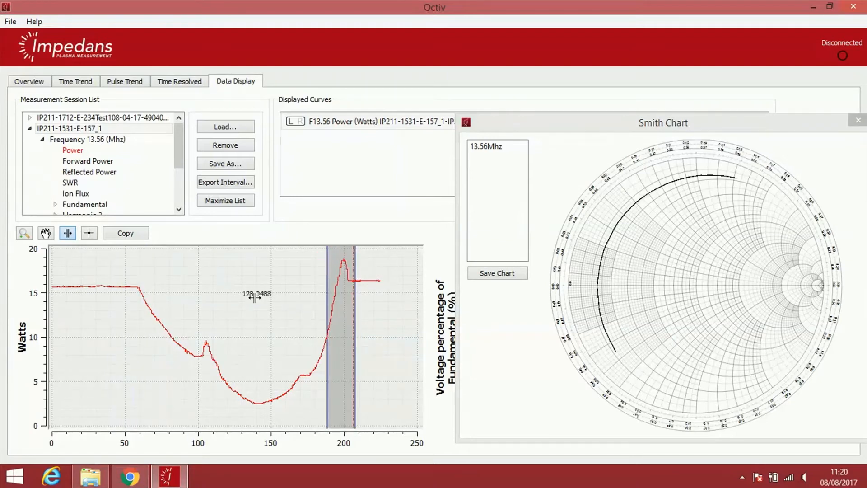
mouse_move(119, 276)
mouse_down()
mouse_move(350, 310)
mouse_move(352, 359)
mouse_up()
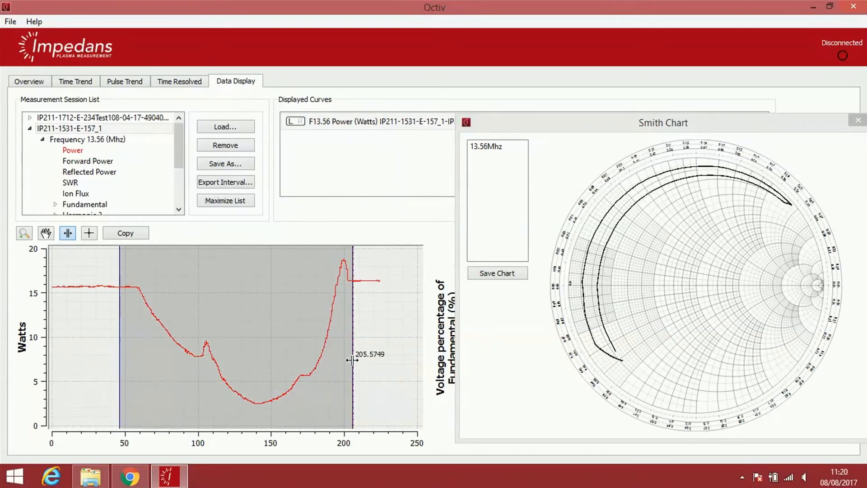
click(865, 125)
click(858, 120)
Replace the Harmonics profile with the Wave Form display and move the graph marker along the start of the Power curve
click(815, 143)
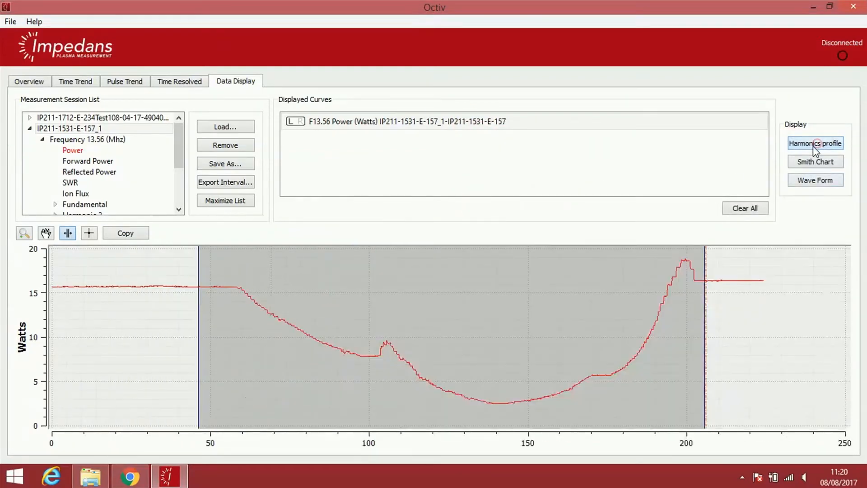
click(815, 181)
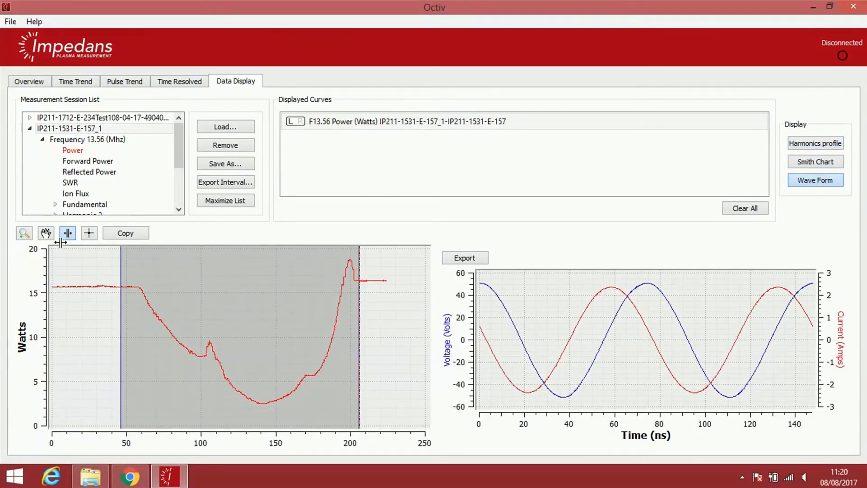
click(89, 233)
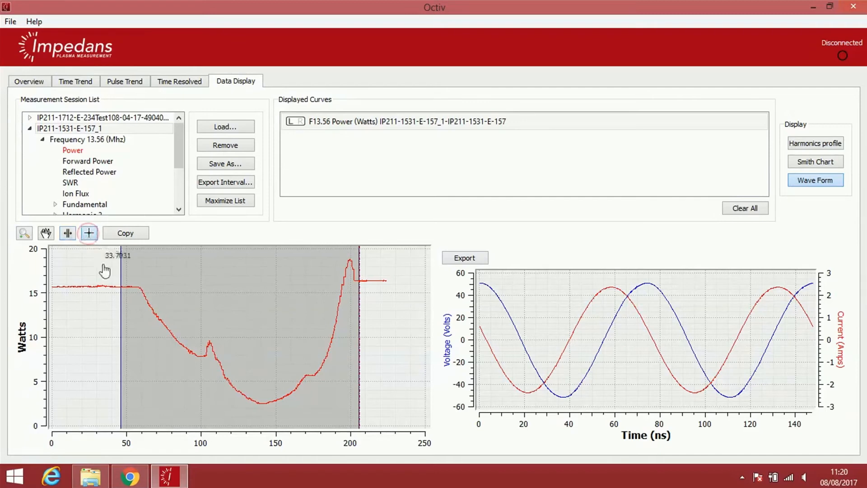
drag(102, 266, 138, 306)
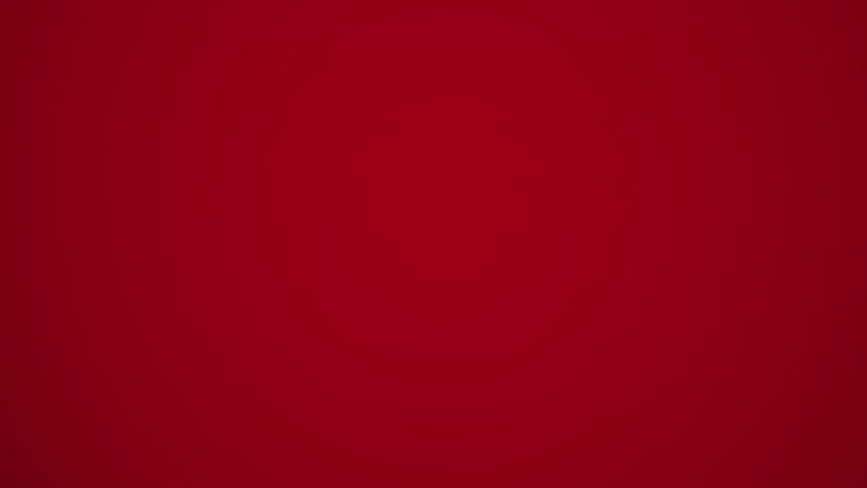